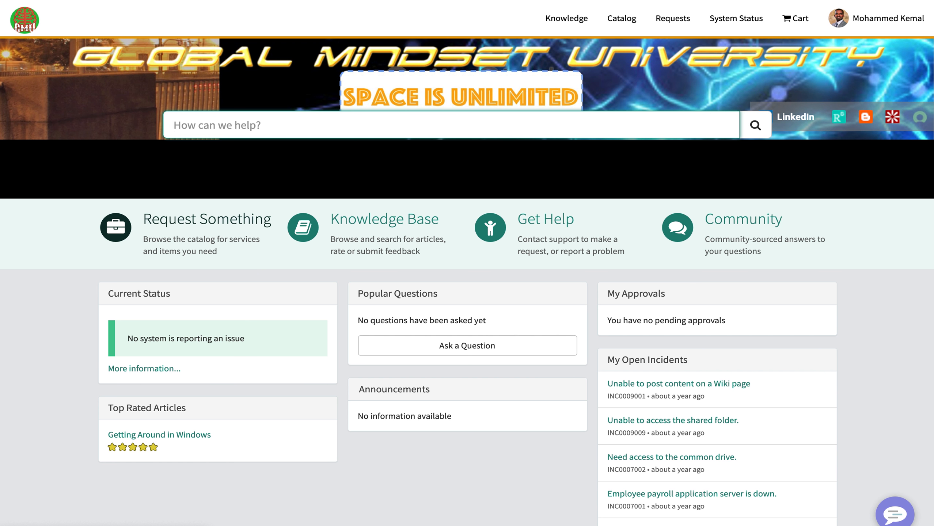
Step: Return to the Global Mindset University portal record and review its chat queue, logo, icon, 404 page and main menu fields
mouse_move(258, 1)
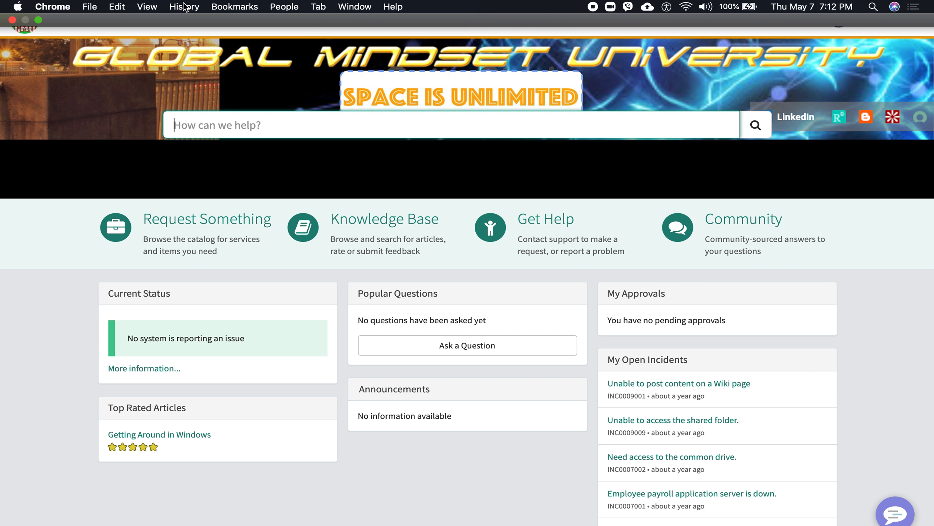
left_click(40, 23)
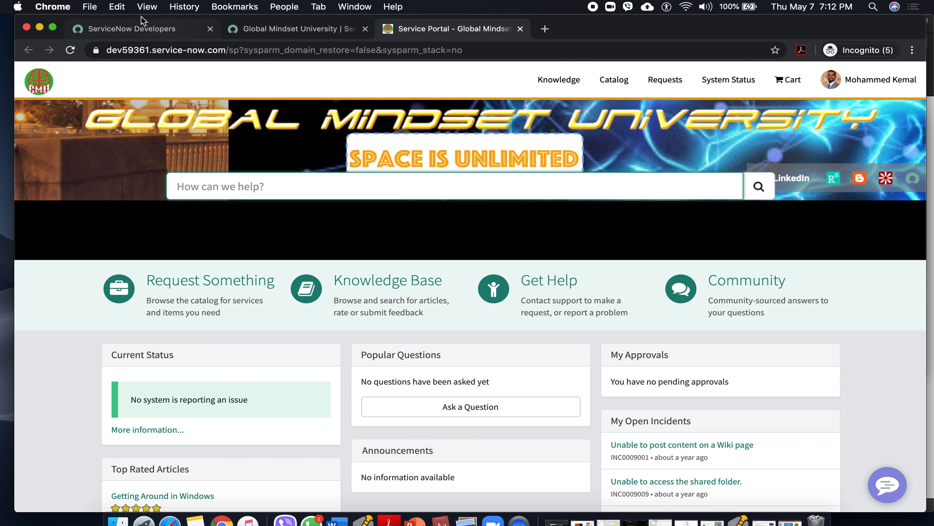
left_click(264, 29)
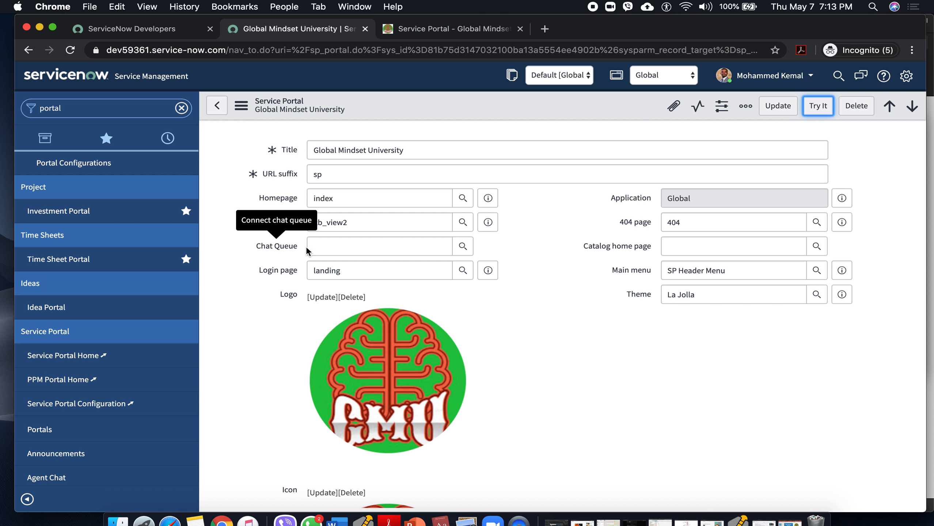
left_click(337, 246)
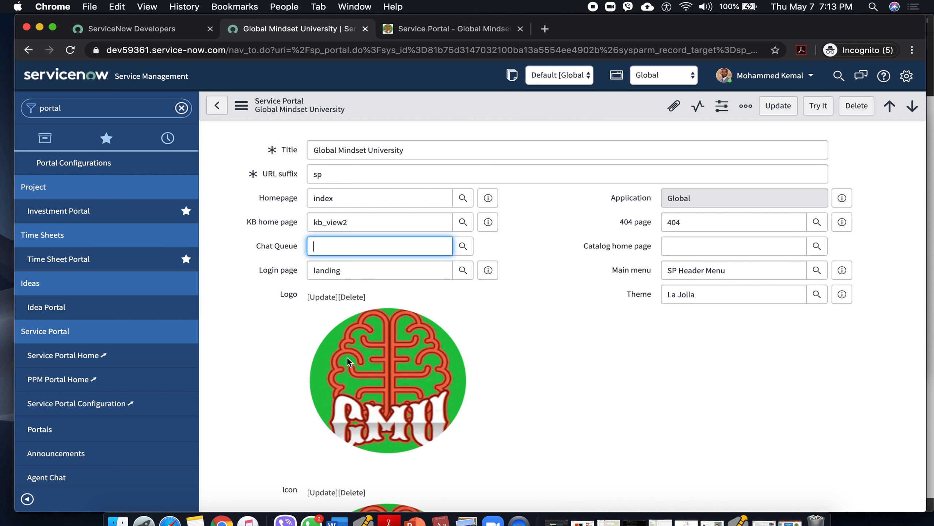
scroll(294, 369, "down", 3)
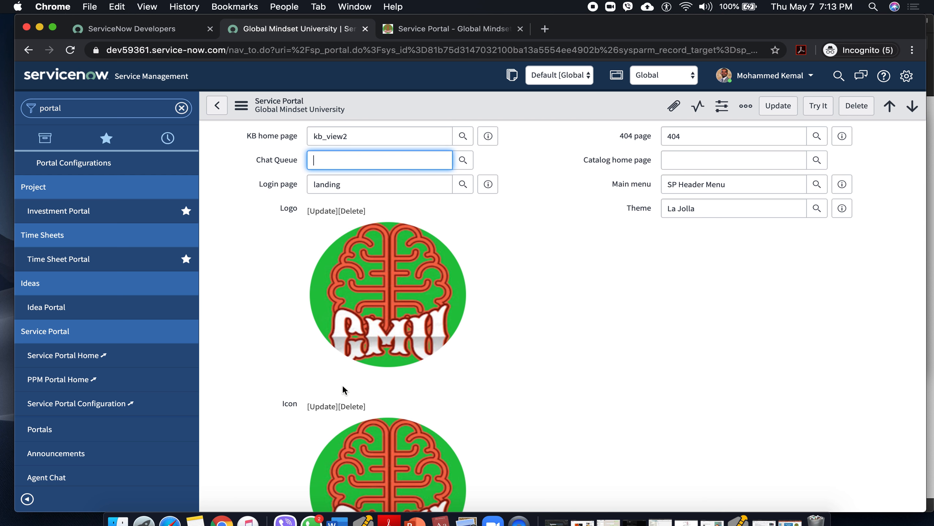
scroll(342, 384, "down", 5)
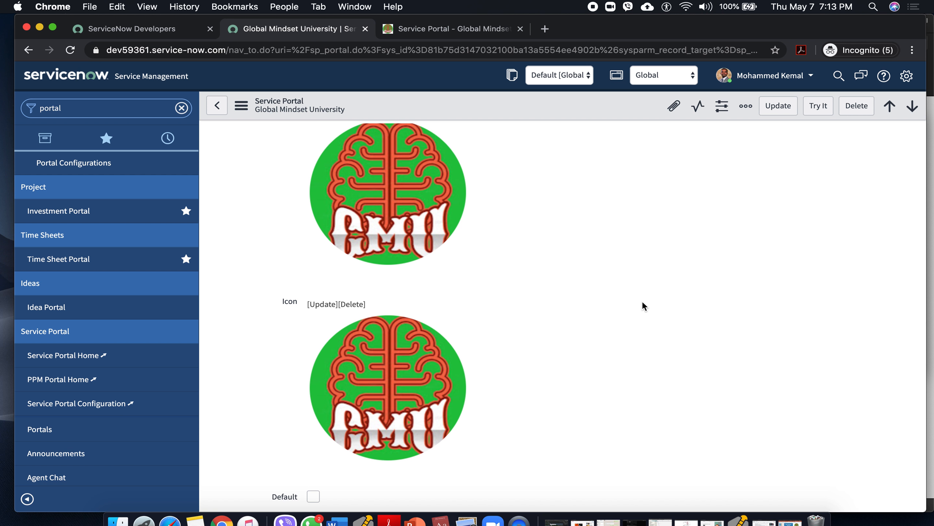
scroll(642, 303, "up", 5)
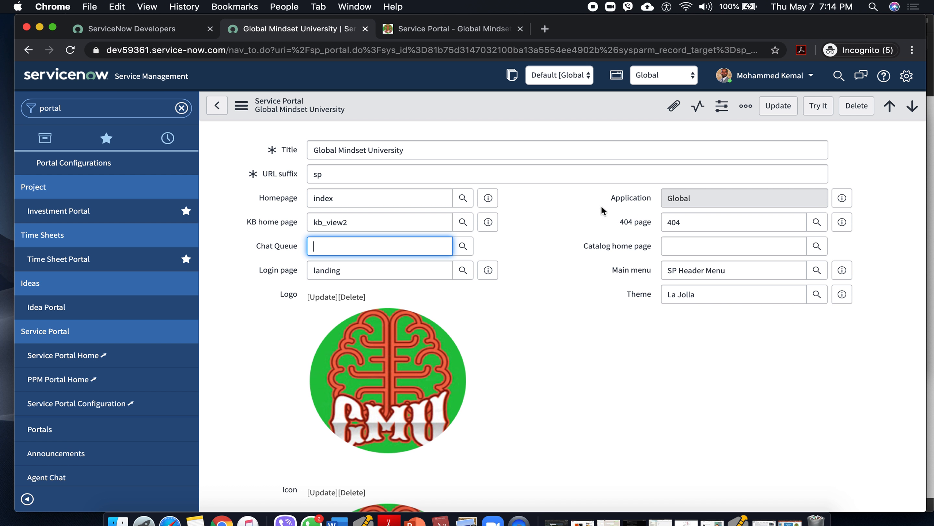
mouse_move(633, 196)
left_click(697, 220)
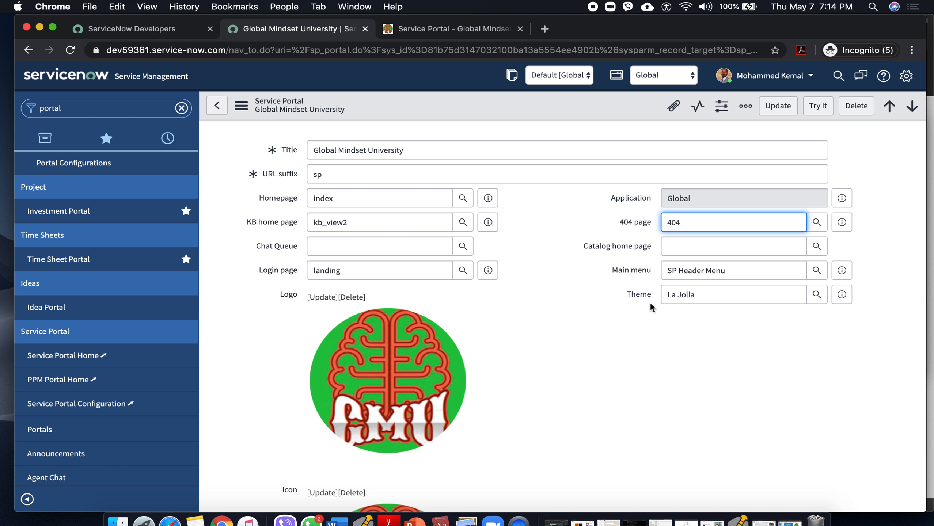
left_click(709, 269)
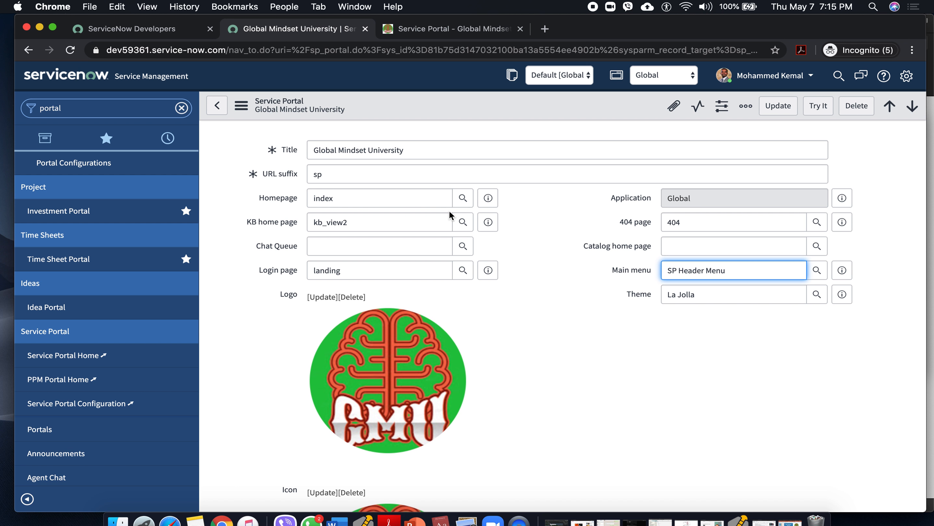
Step: Open the full record of the index page assigned as the portal's homepage and show it full screen
left_click(488, 199)
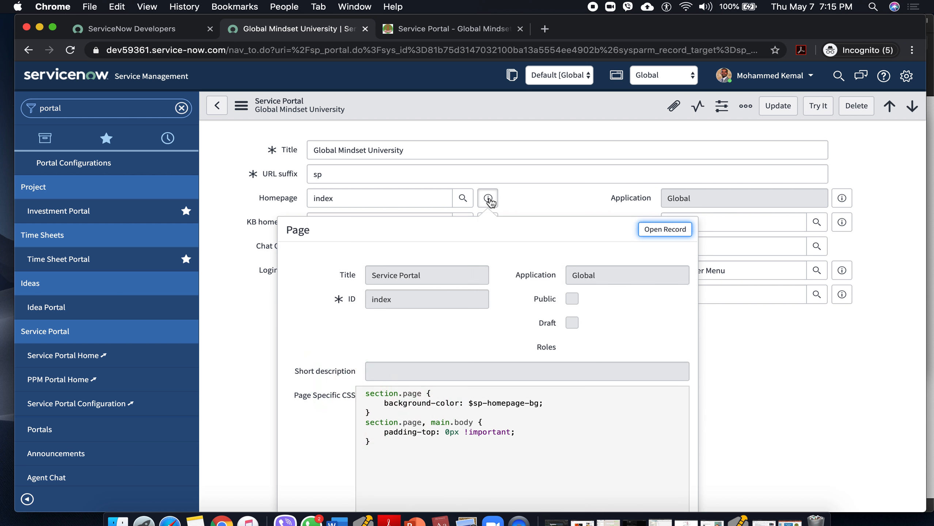
left_click(662, 238)
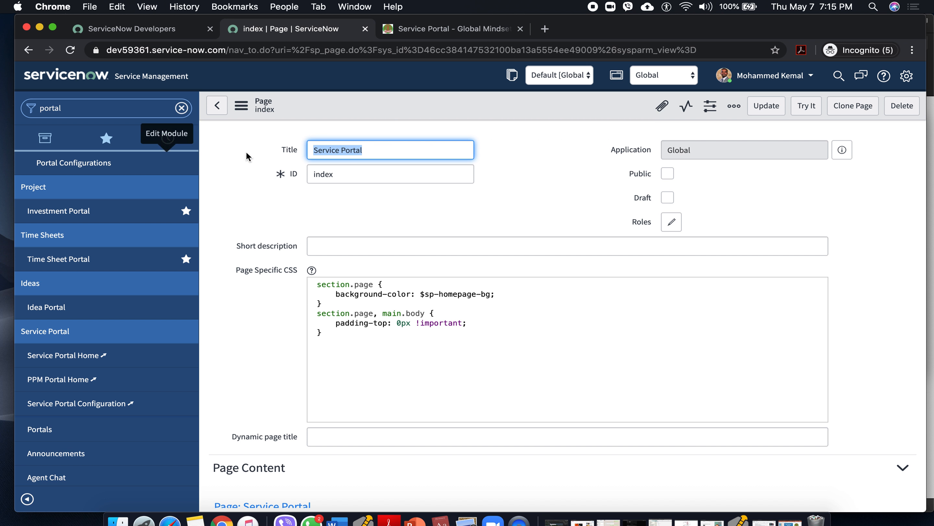
left_click(53, 26)
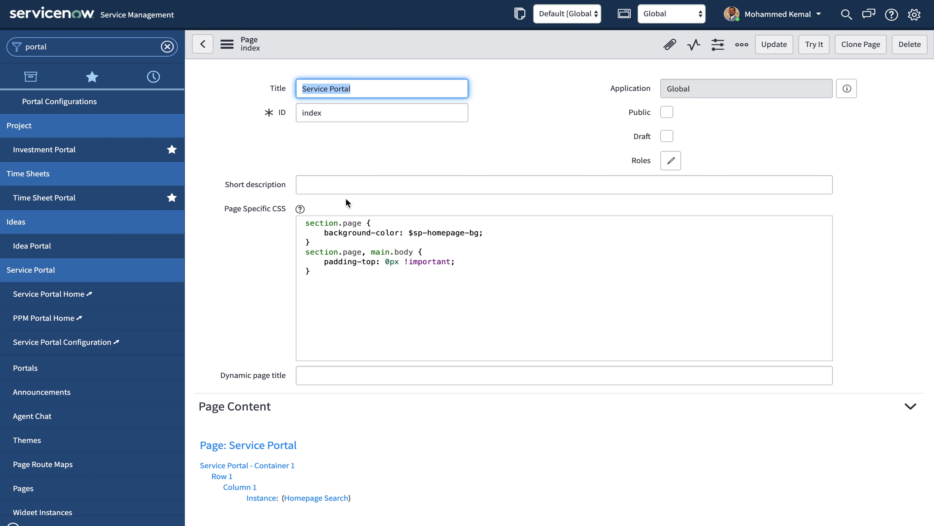
Step: Examine the index page's content tree of containers, rows, columns and widget instances
scroll(346, 199, "down", 2)
scroll(346, 199, "down", 4)
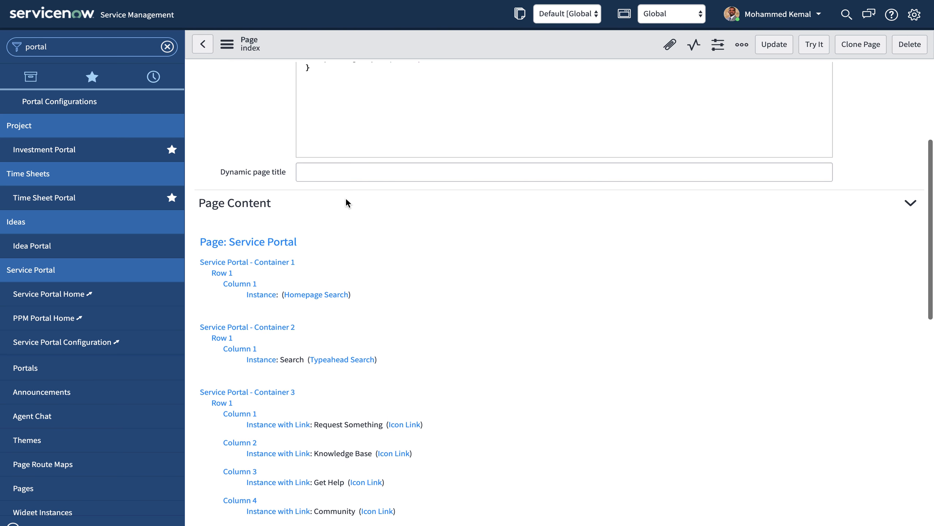
scroll(346, 201, "up", 2)
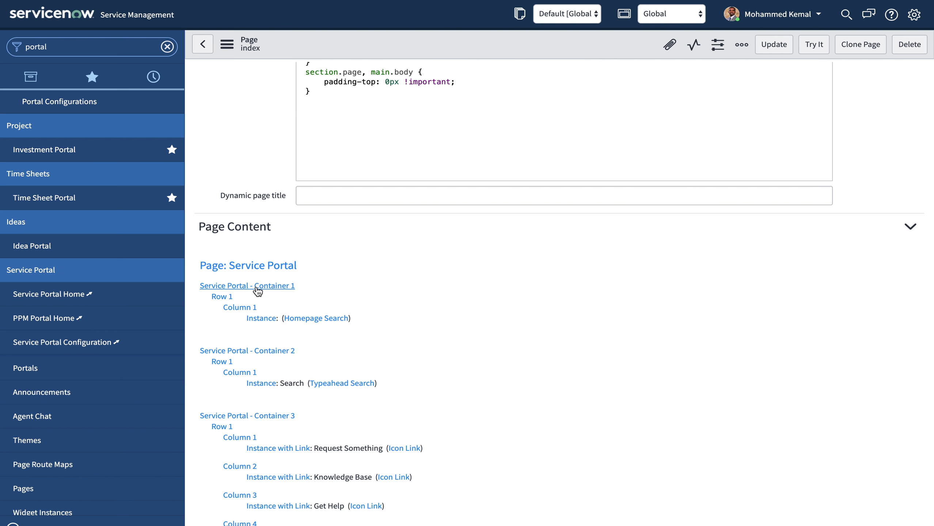
scroll(258, 293, "down", 1)
scroll(258, 292, "down", 2)
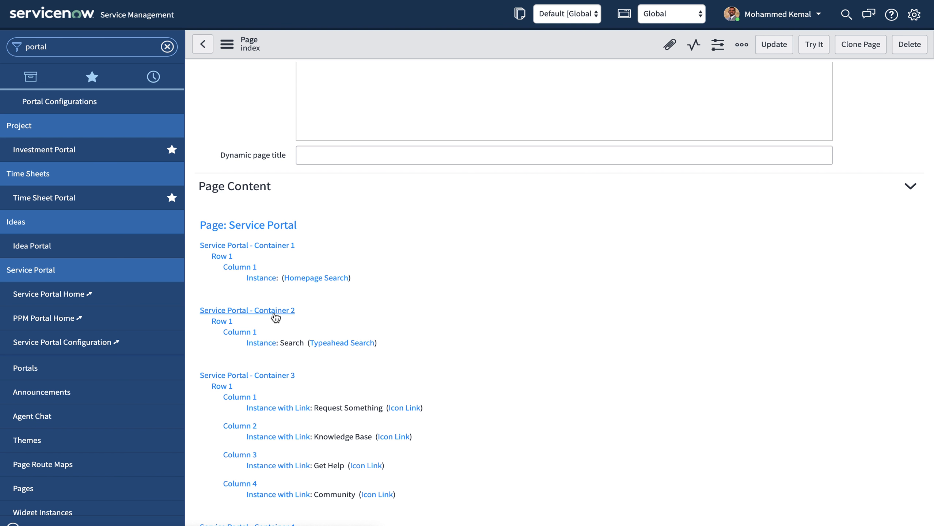
scroll(288, 373, "down", 3)
scroll(279, 405, "down", 6)
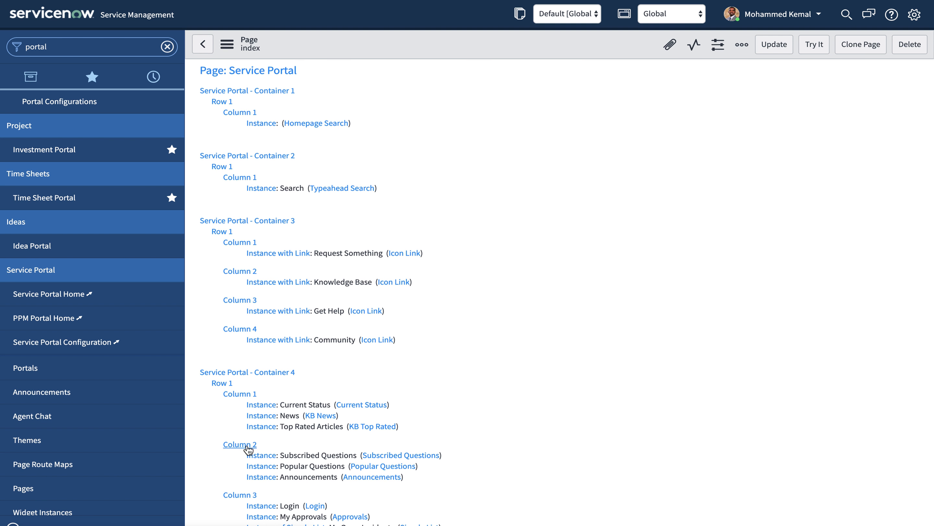
scroll(246, 444, "down", 7)
Step: Try out the index page in the sp portal (/sp?id=index)
scroll(287, 421, "up", 15)
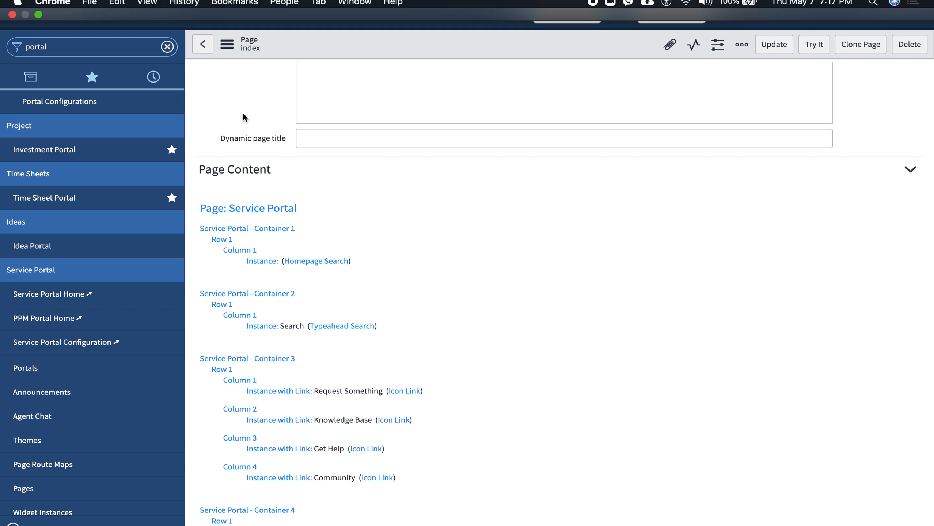
scroll(245, 115, "up", 6)
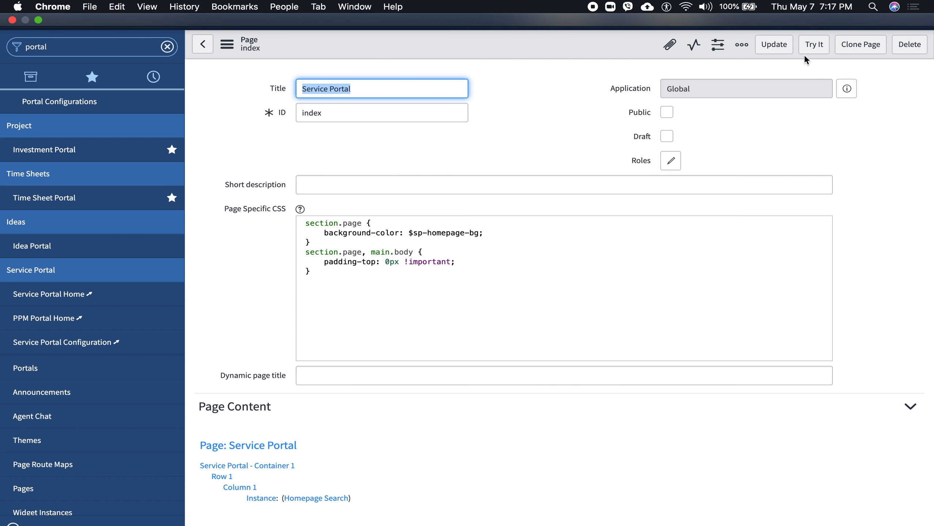
left_click(813, 47)
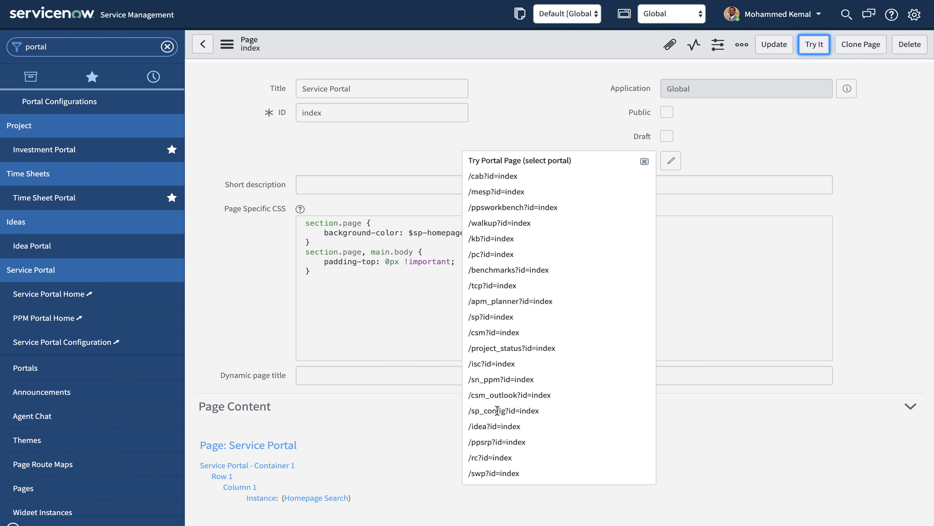
left_click(489, 317)
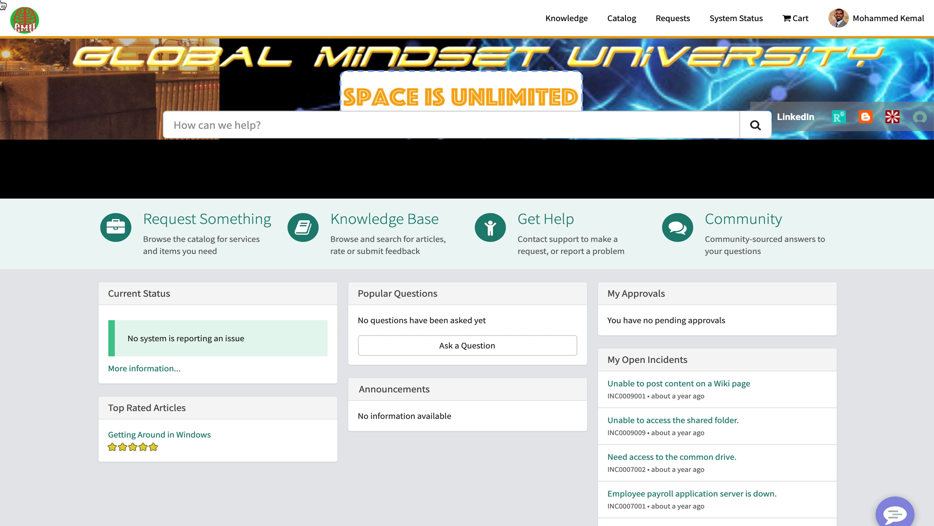
Step: Return to the index page record and examine its page content tree down to the related Containers list
mouse_move(3, 3)
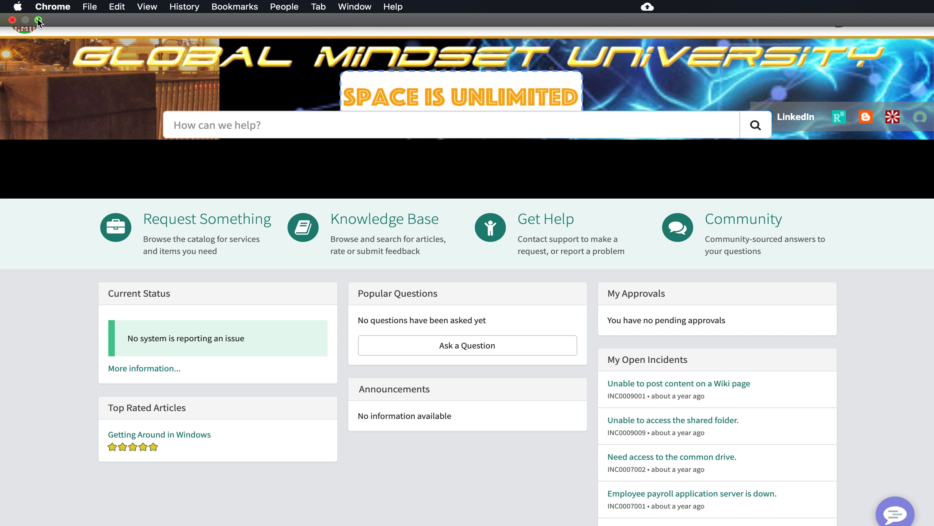
left_click(38, 20)
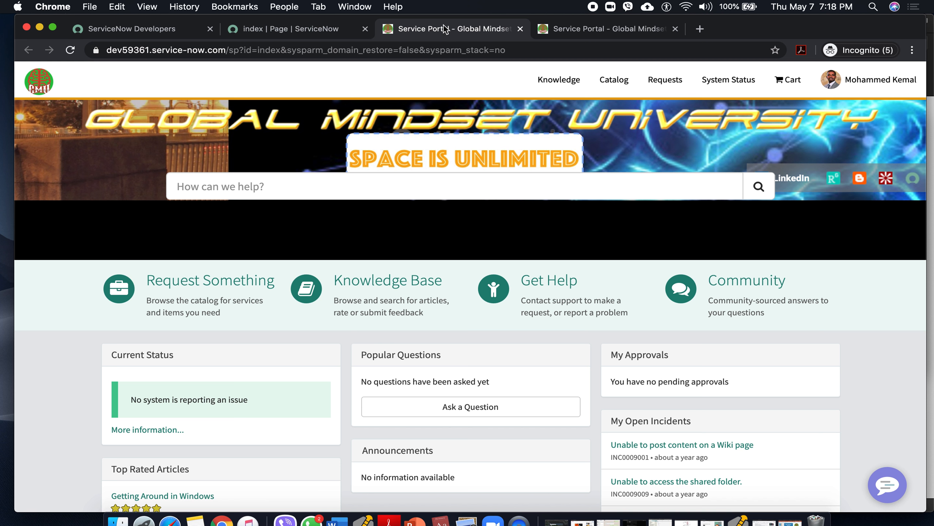
left_click(322, 27)
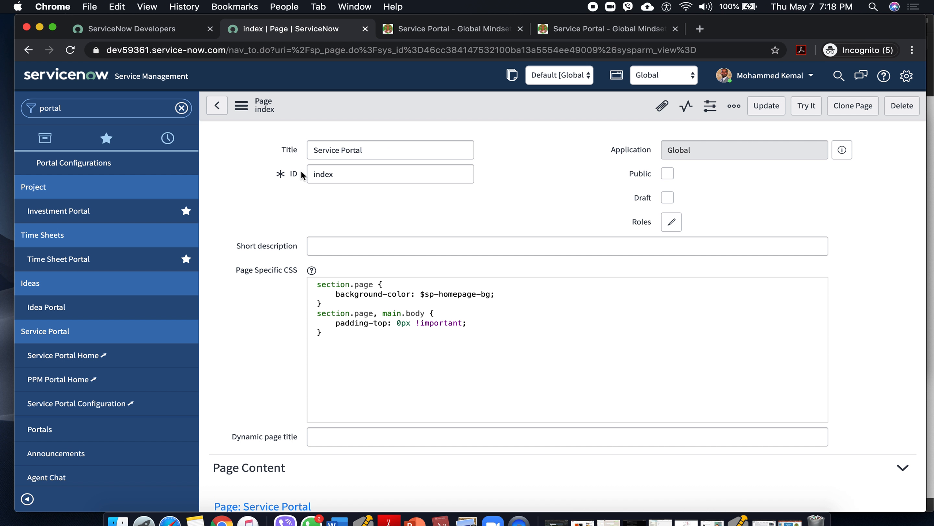
left_click(52, 27)
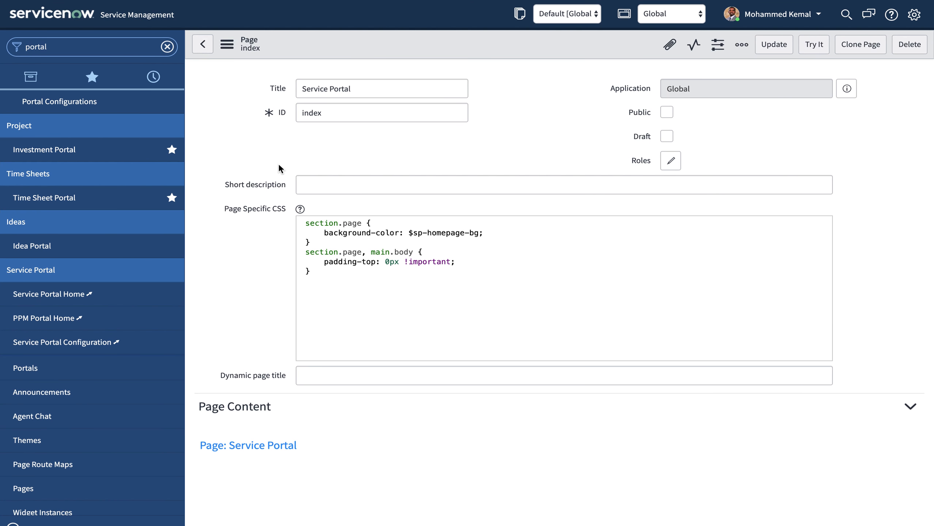
scroll(310, 291, "down", 6)
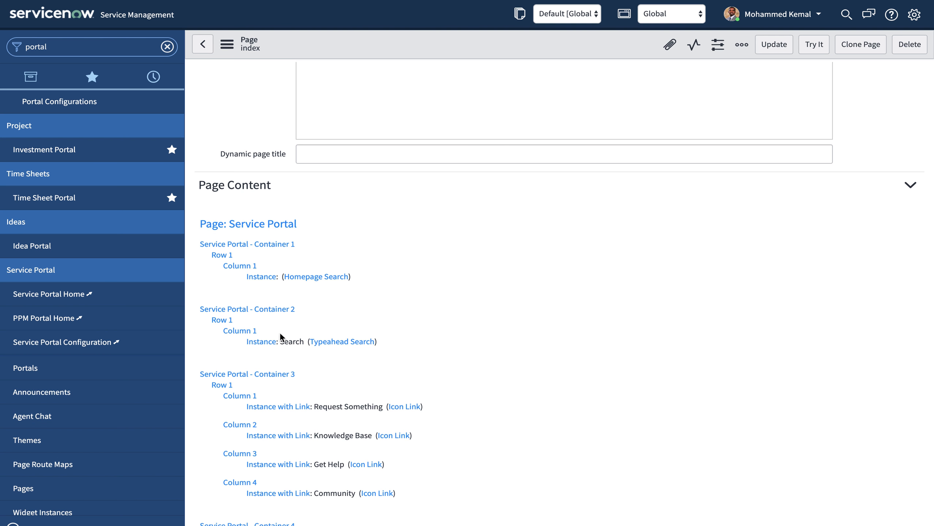
scroll(307, 340, "down", 3)
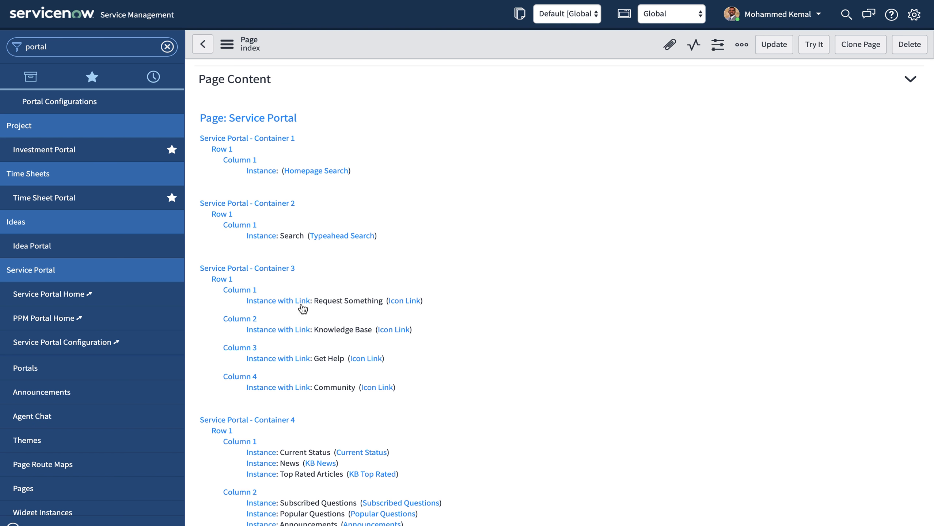
scroll(292, 348, "down", 5)
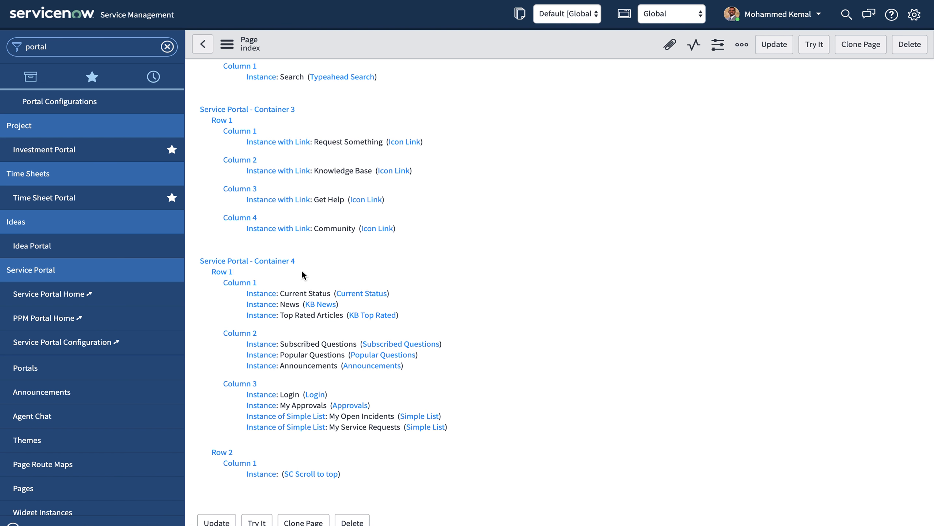
scroll(301, 272, "down", 8)
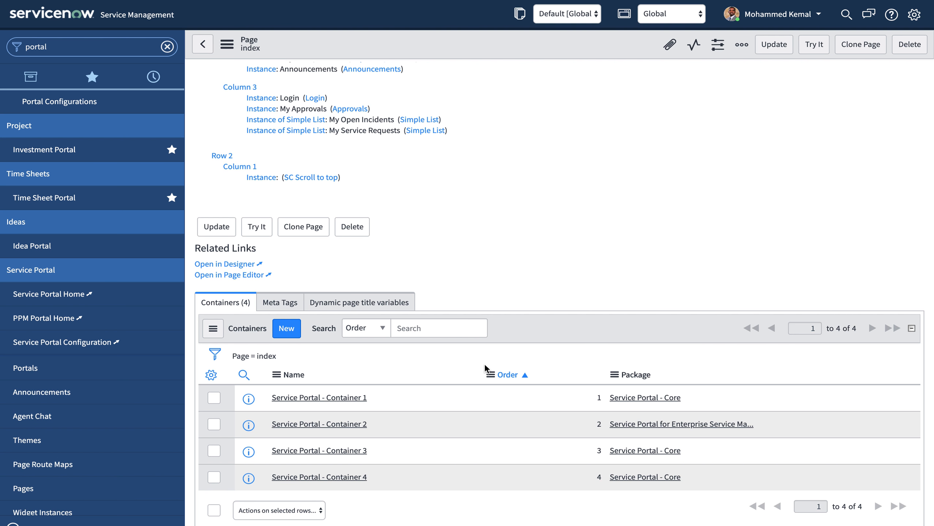
Step: View the index page's related Meta Tags and Dynamic page title variables lists
scroll(484, 363, "up", 1)
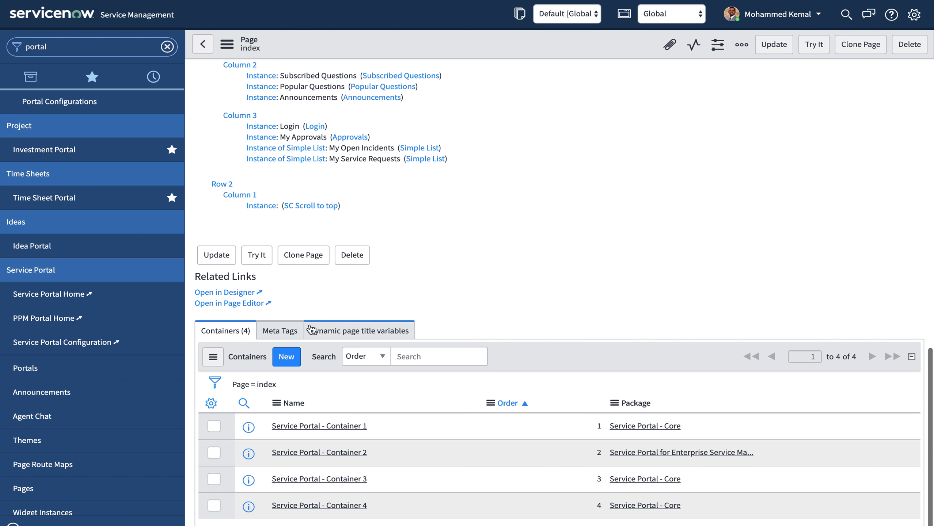
left_click(271, 338)
left_click(338, 332)
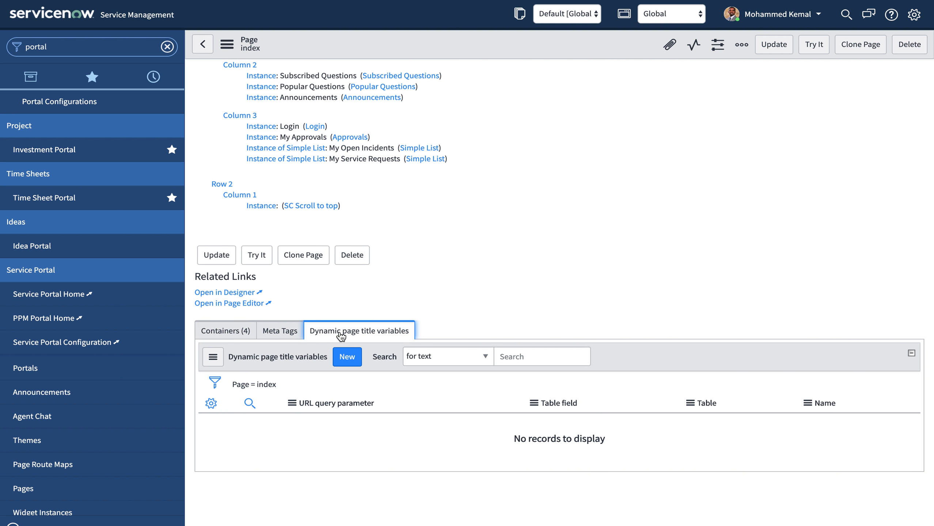
Step: Open the Request Something link instance under Container 3 and inspect its Widget setting
scroll(383, 334, "up", 6)
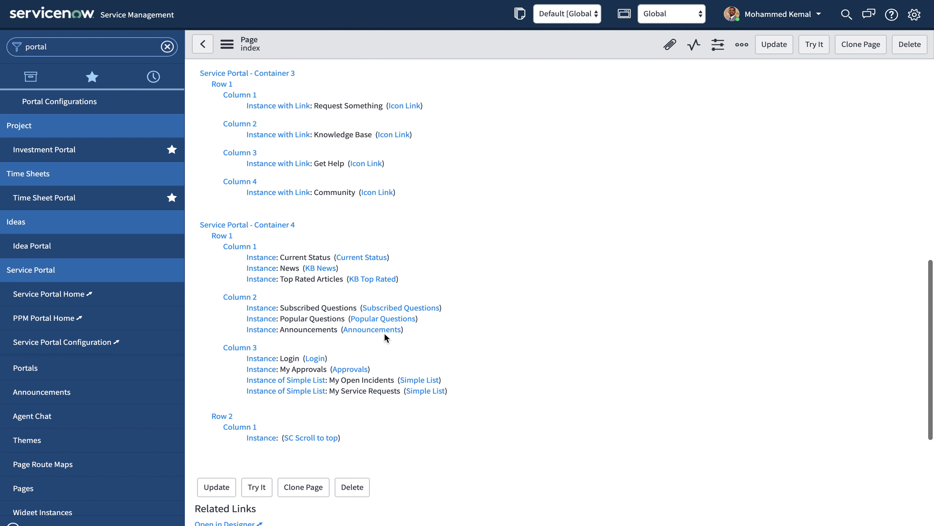
scroll(384, 333, "up", 3)
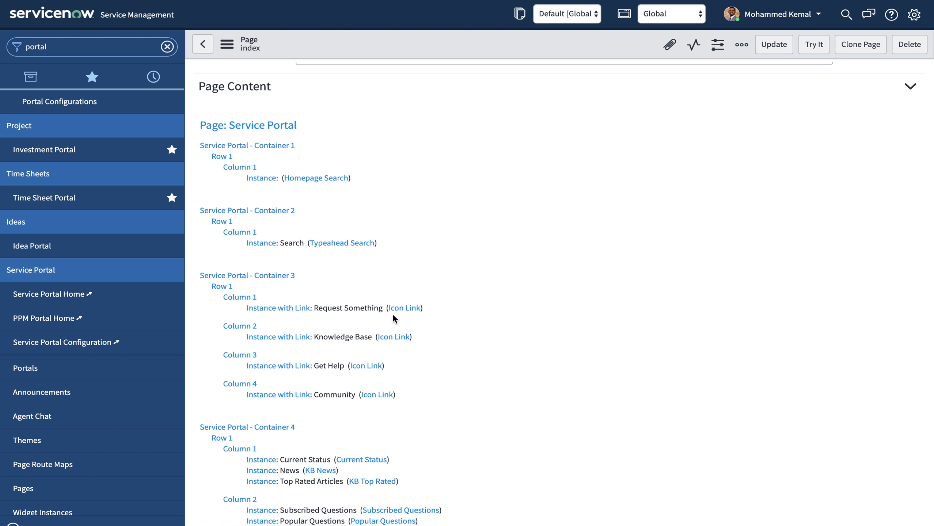
left_click(256, 309)
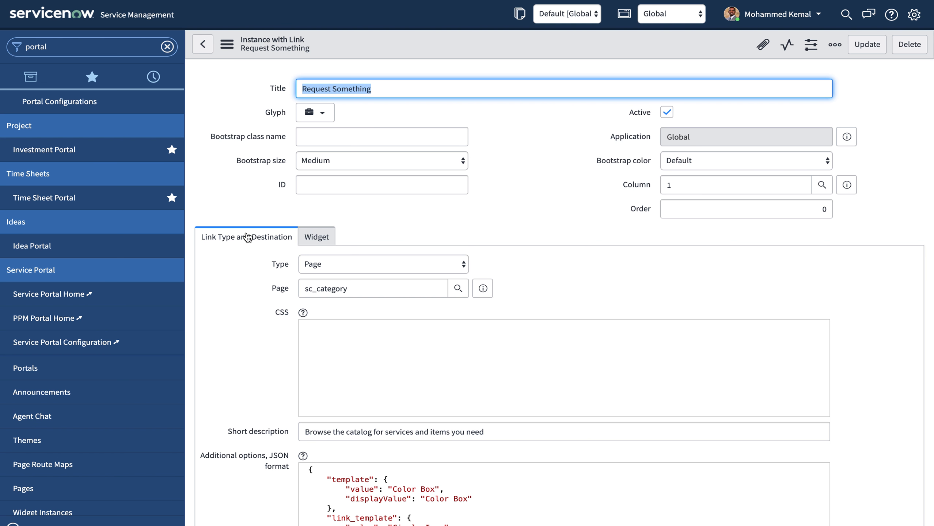
left_click(321, 238)
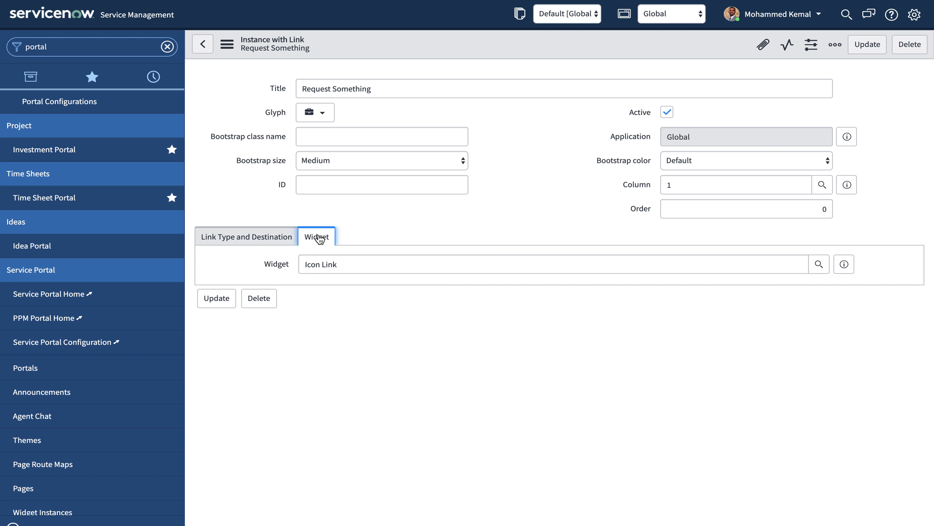
left_click(339, 264)
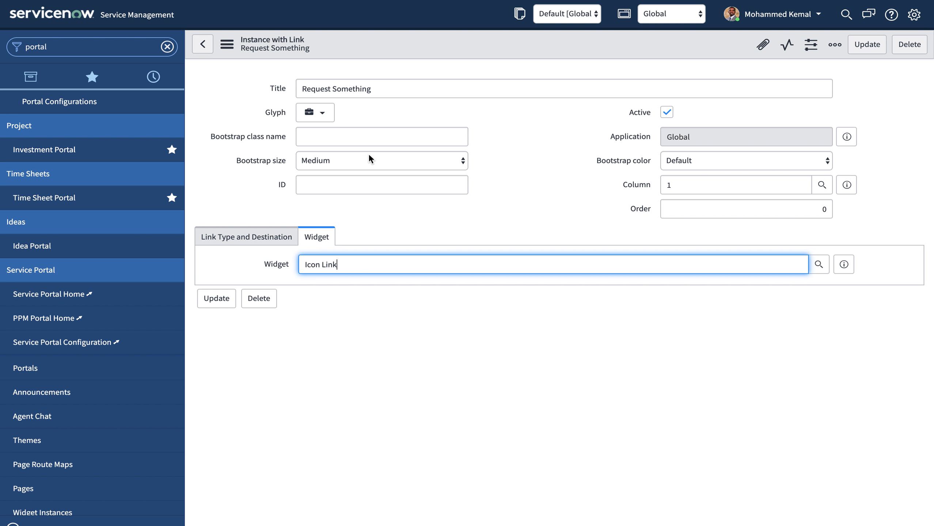
Step: Examine the Request Something instance's link type, destination page, short description and additional JSON options, and return to its Widget setting
left_click(253, 235)
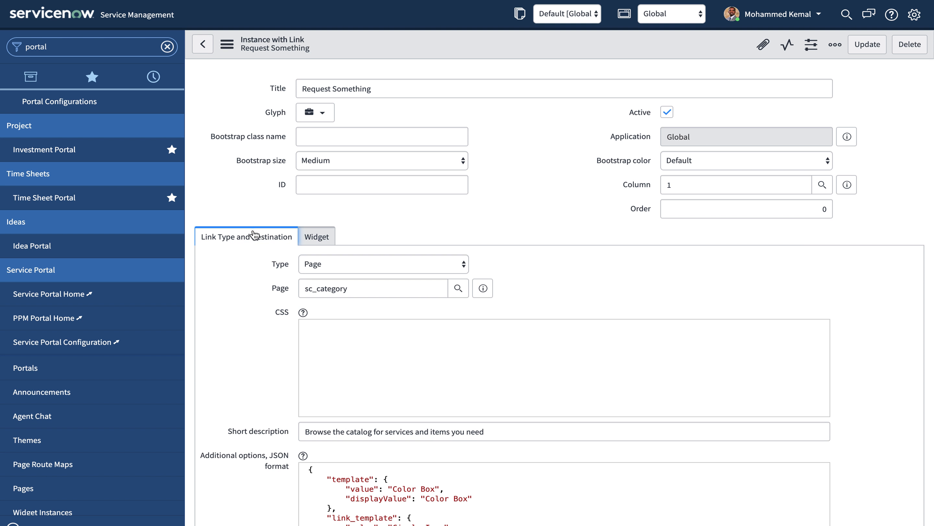
scroll(264, 290, "down", 3)
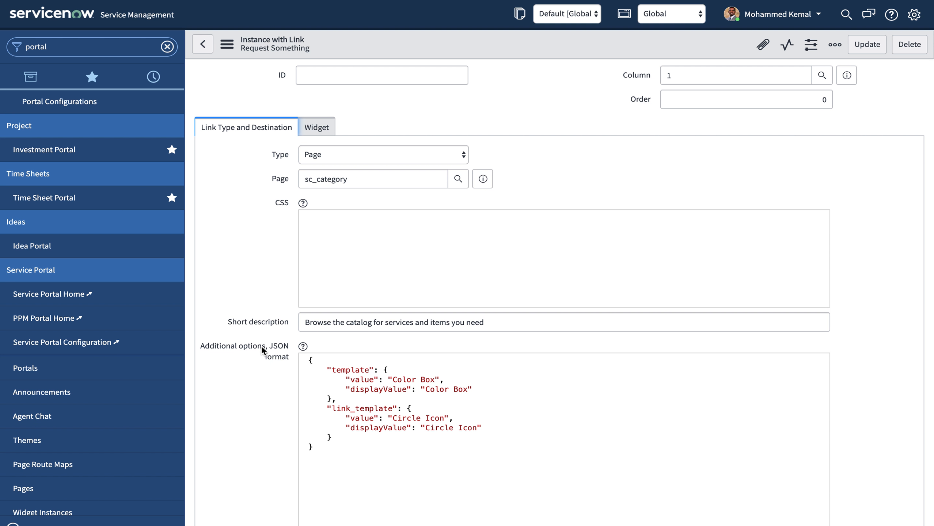
scroll(261, 347, "down", 8)
scroll(261, 345, "up", 10)
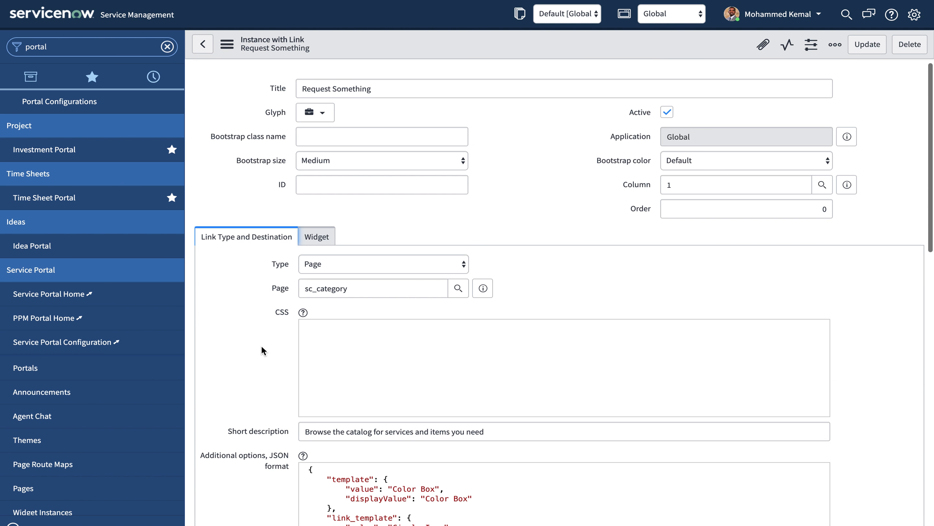
left_click(318, 237)
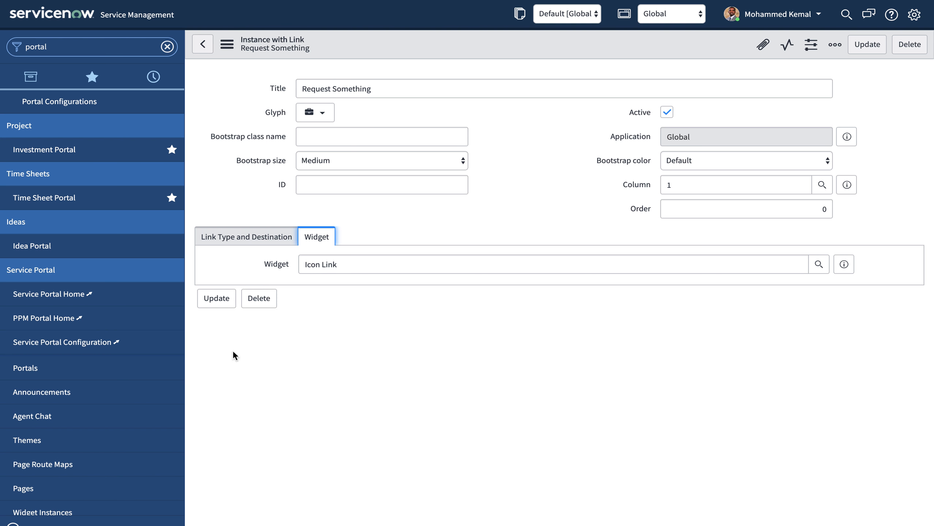
Step: Open the Branding Editor from the Service Portal configuration page and review the portal's title, logo, tag line and background settings
left_click(57, 343)
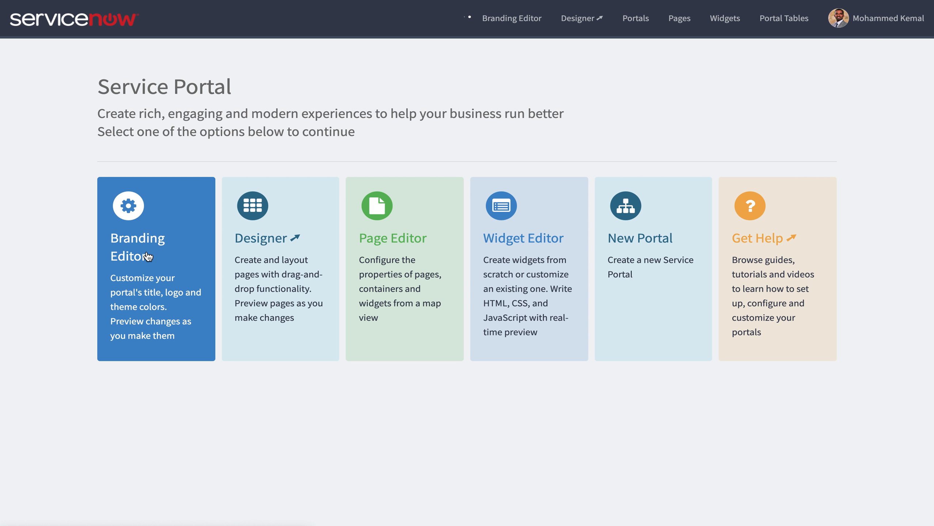
left_click(148, 257)
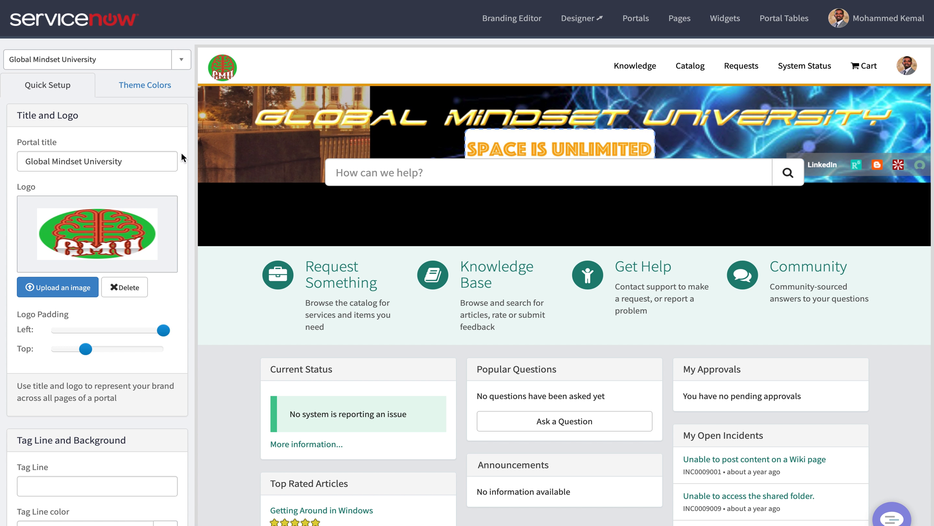
mouse_move(69, 334)
scroll(96, 341, "down", 5)
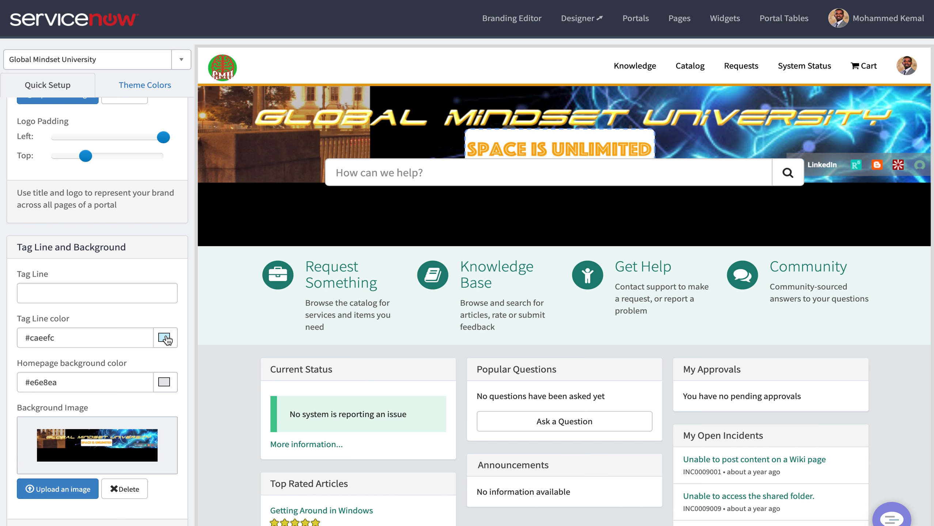
scroll(126, 346, "down", 1)
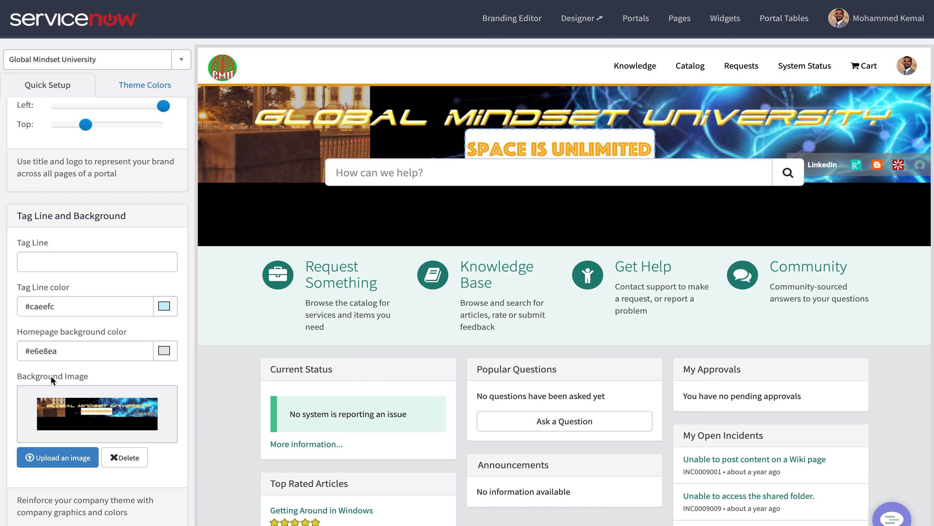
scroll(122, 191, "up", 3)
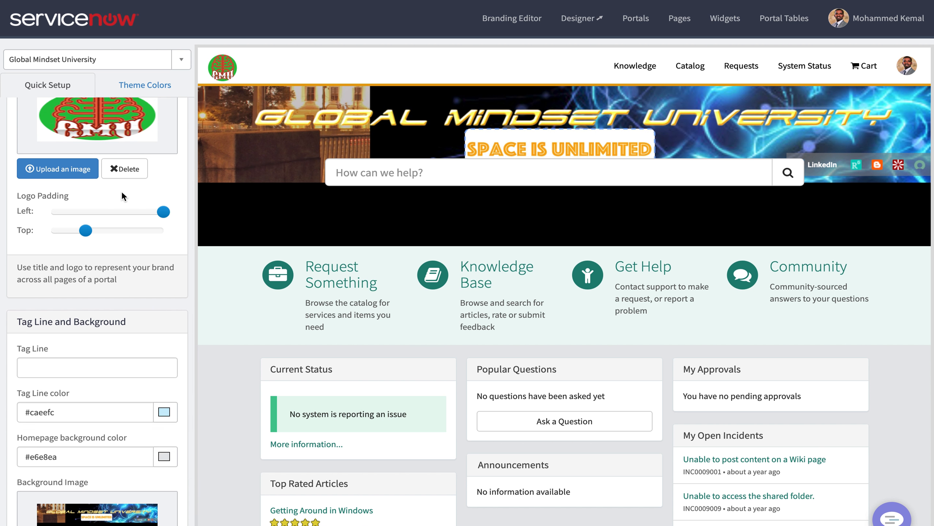
scroll(122, 196, "up", 2)
Step: Review the portal's Navbar, Brand and Text theme colors, and look through the list of portals available for branding without switching
left_click(143, 85)
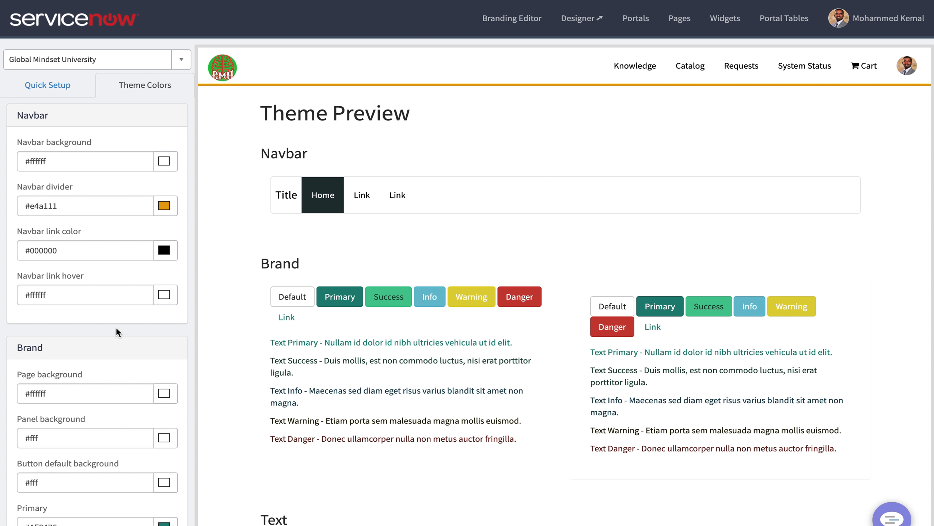
scroll(116, 328, "down", 5)
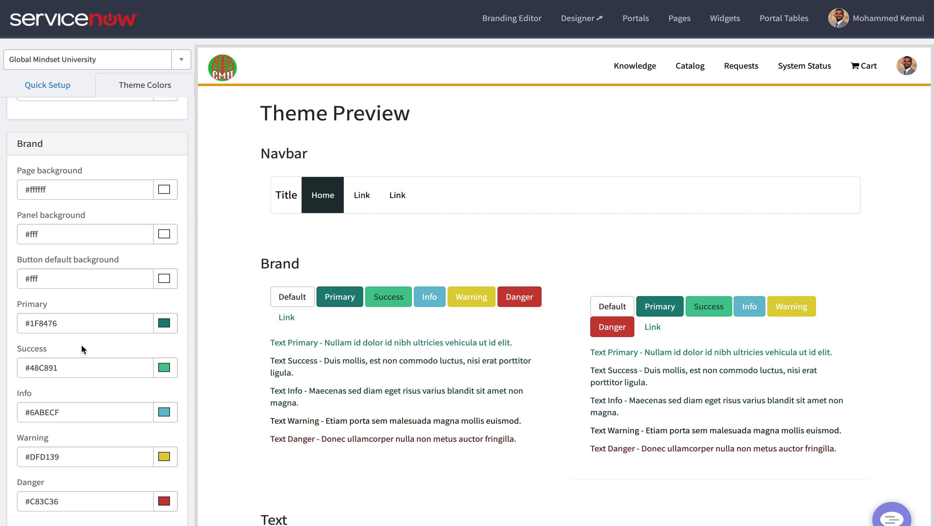
scroll(119, 382, "down", 4)
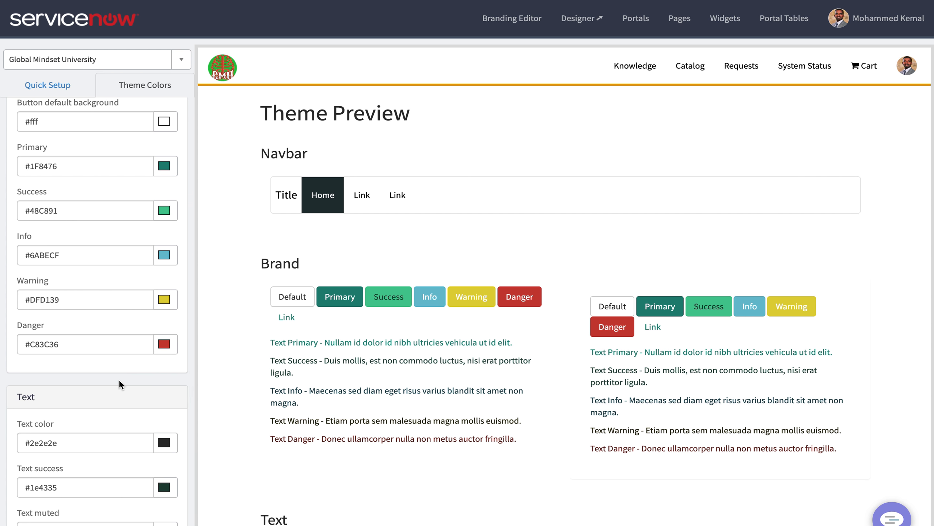
scroll(119, 380, "down", 3)
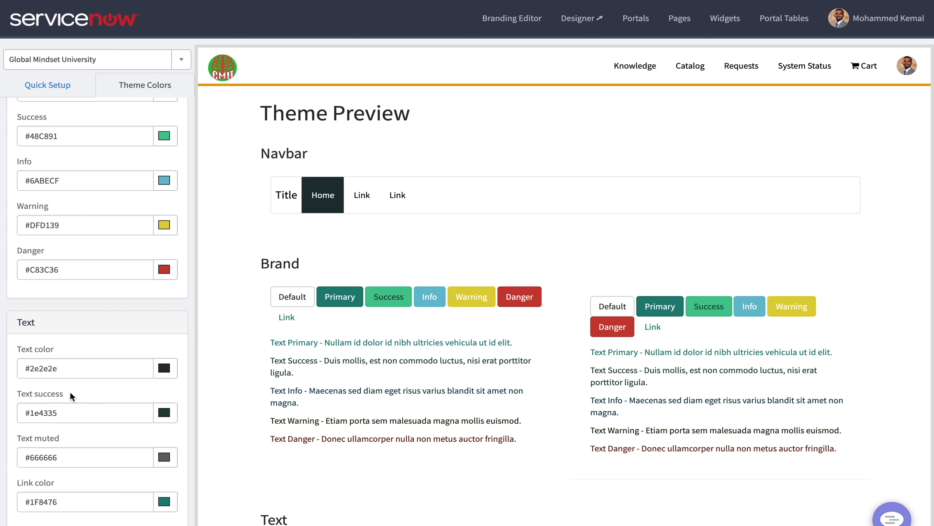
scroll(45, 368, "down", 2)
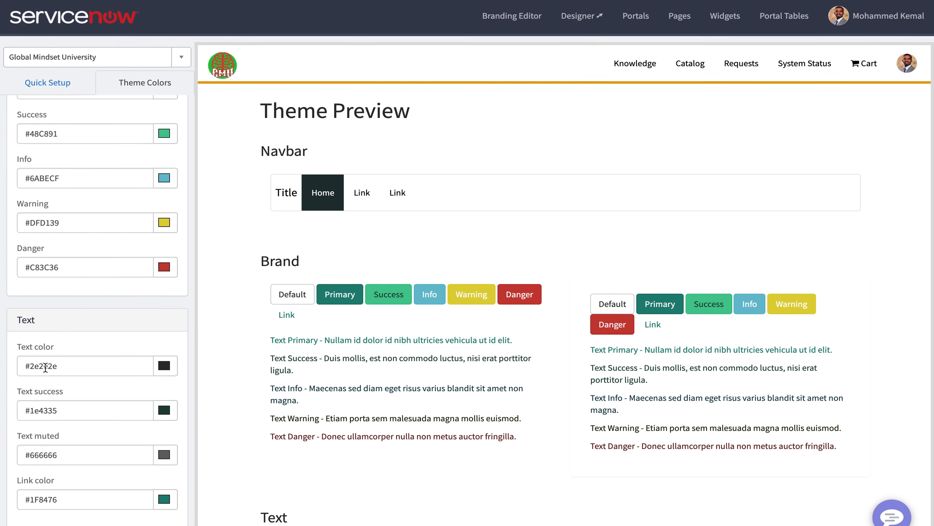
scroll(45, 368, "up", 10)
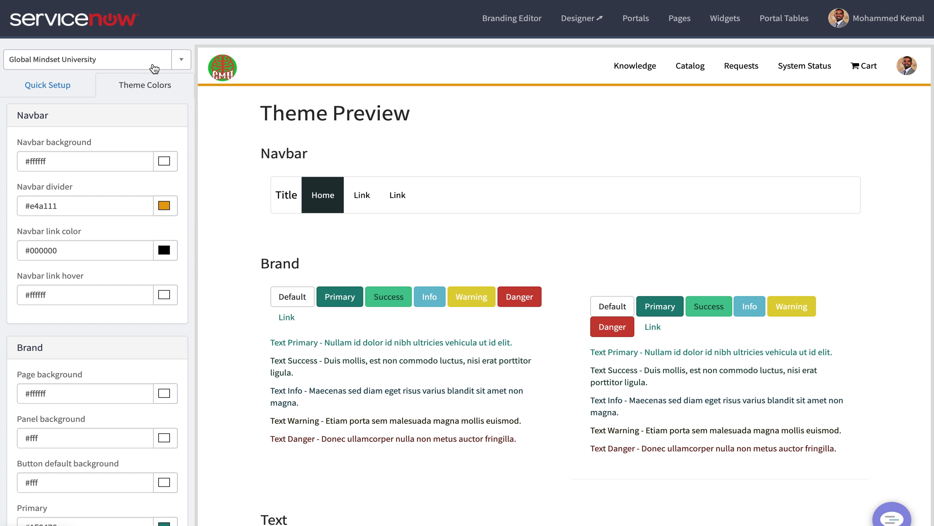
left_click(183, 59)
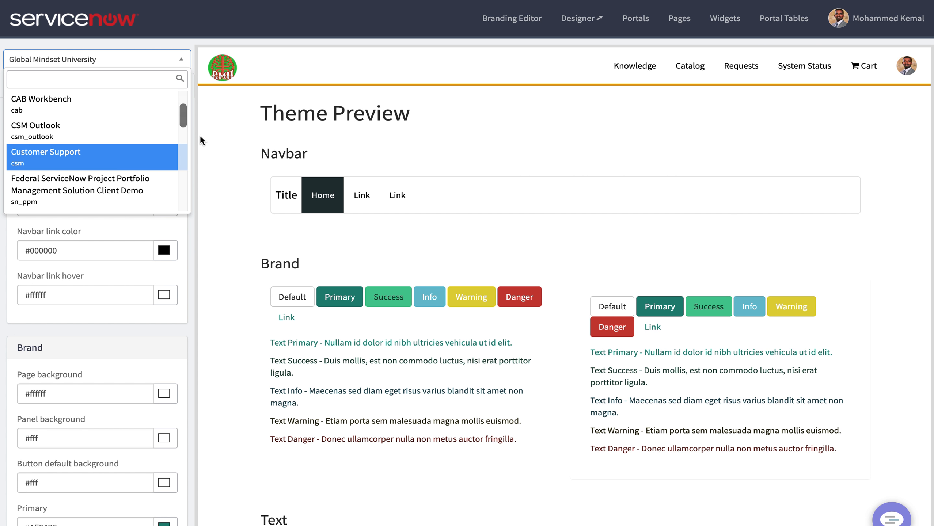
left_click(219, 124)
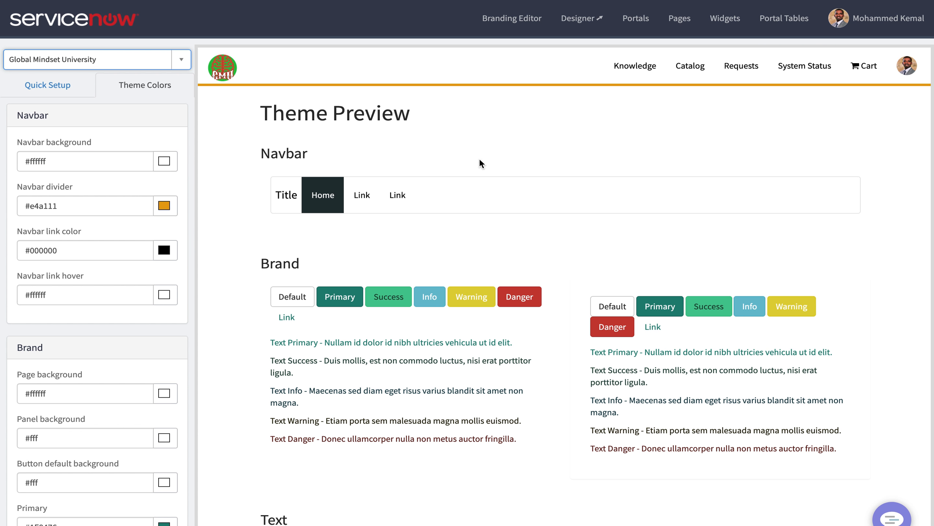